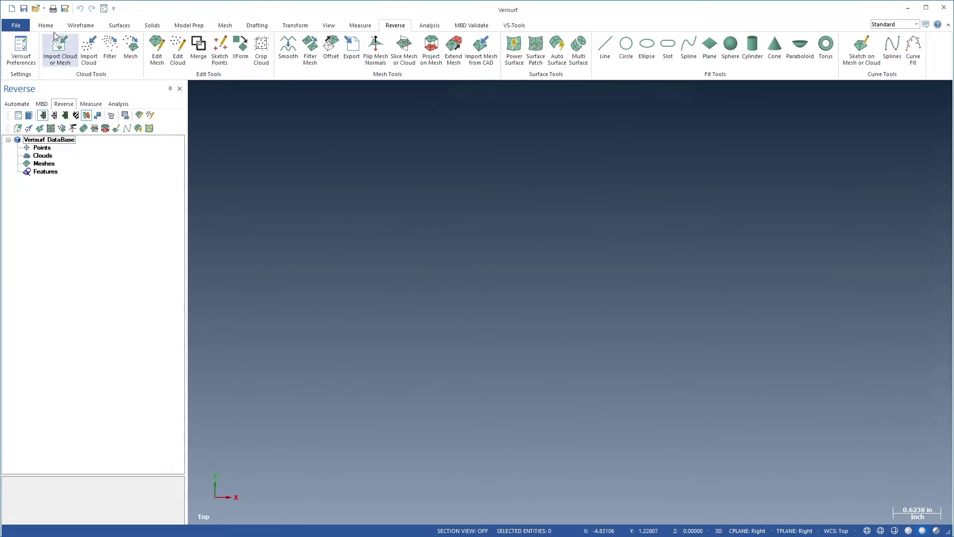
- Load the most recent part file, show Mesh1, and send it to QuickSurface
{"action": "left_click", "coordinate": [43, 10]}
{"action": "left_click", "coordinate": [62, 38]}
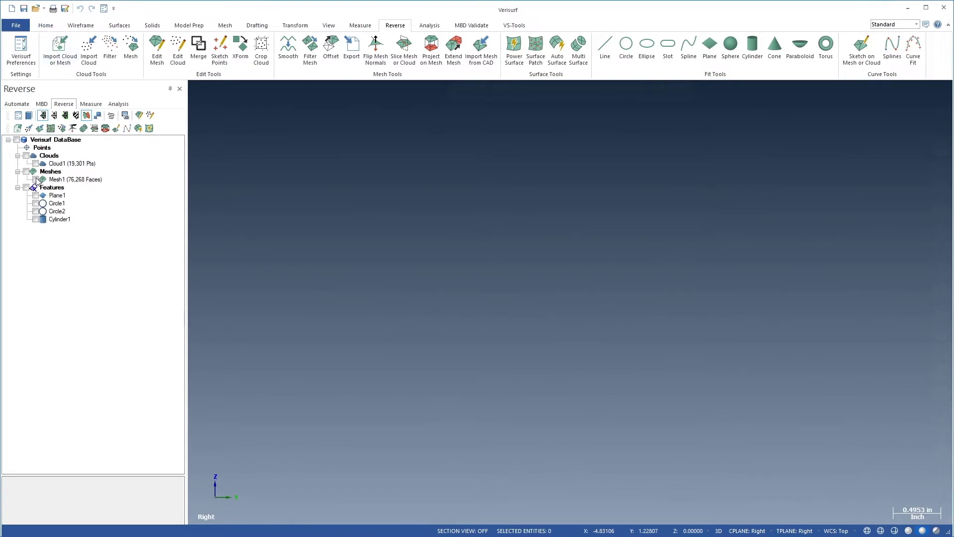
{"action": "left_click", "coordinate": [36, 180]}
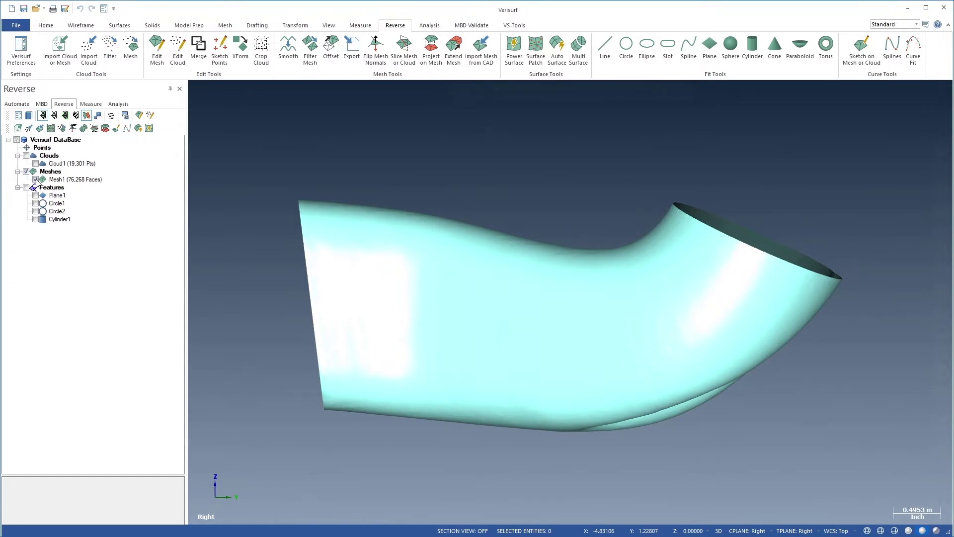
{"action": "right_click", "coordinate": [78, 180]}
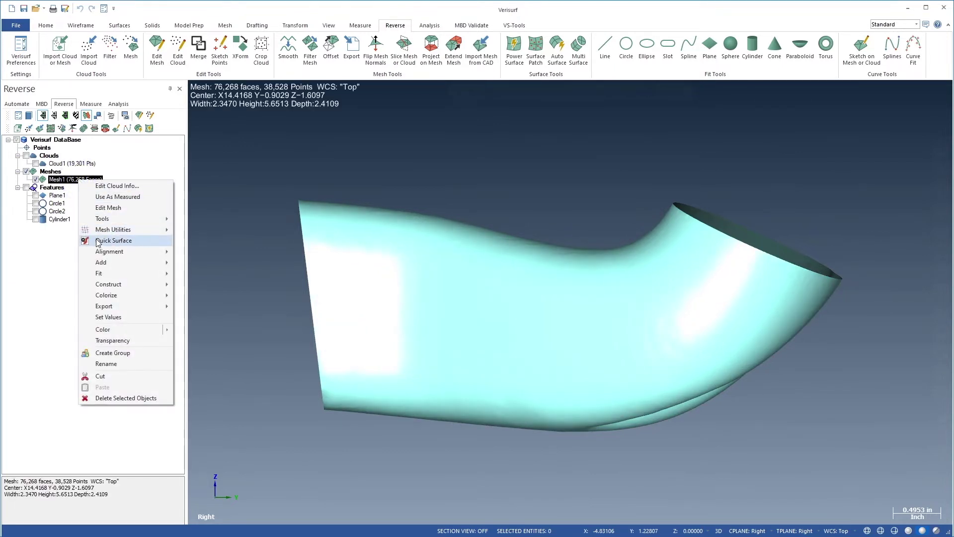
{"action": "left_click", "coordinate": [113, 240]}
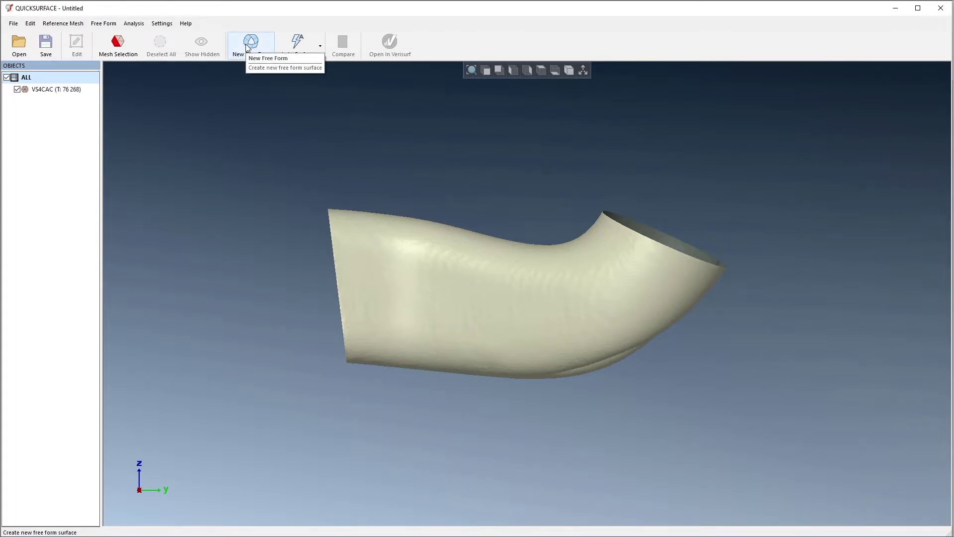
- Start Auto Surface on the VS4CAC mesh, with Medium (2000) quads and Balanced feature detail
{"action": "left_click", "coordinate": [296, 44]}
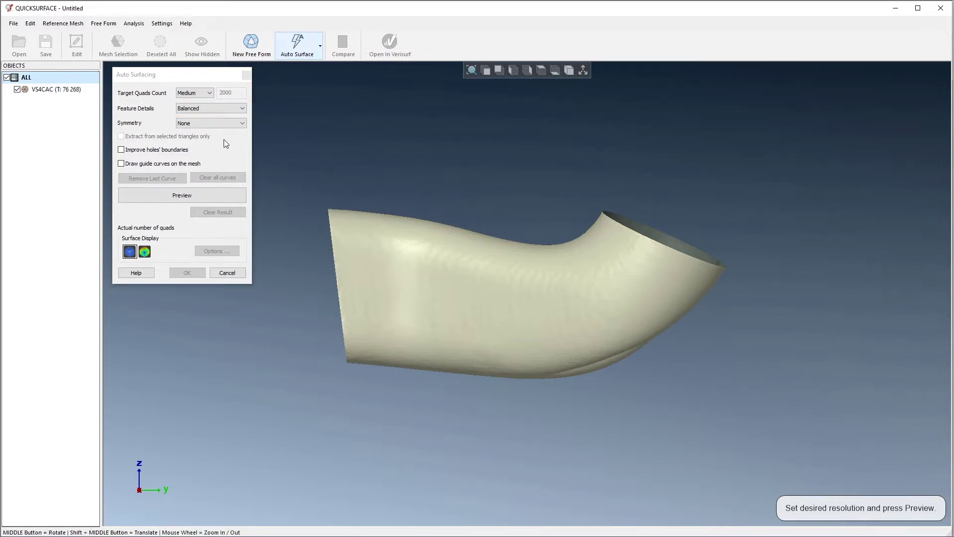
- Preview the 1909-quad auto surface, then check its deviation colour map before returning to shaded display
{"action": "left_click", "coordinate": [187, 194]}
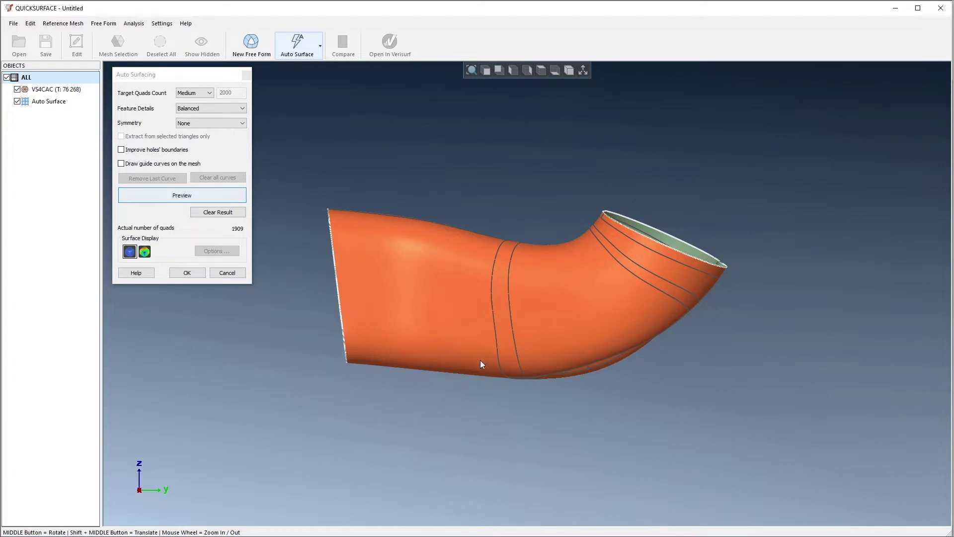
{"action": "mouse_move", "coordinate": [492, 362]}
{"action": "middle_mouse_down"}
{"action": "mouse_move", "coordinate": [498, 171]}
{"action": "mouse_move", "coordinate": [550, 428]}
{"action": "mouse_move", "coordinate": [527, 161]}
{"action": "mouse_move", "coordinate": [537, 258]}
{"action": "mouse_move", "coordinate": [520, 365]}
{"action": "mouse_move", "coordinate": [495, 437]}
{"action": "middle_mouse_up"}
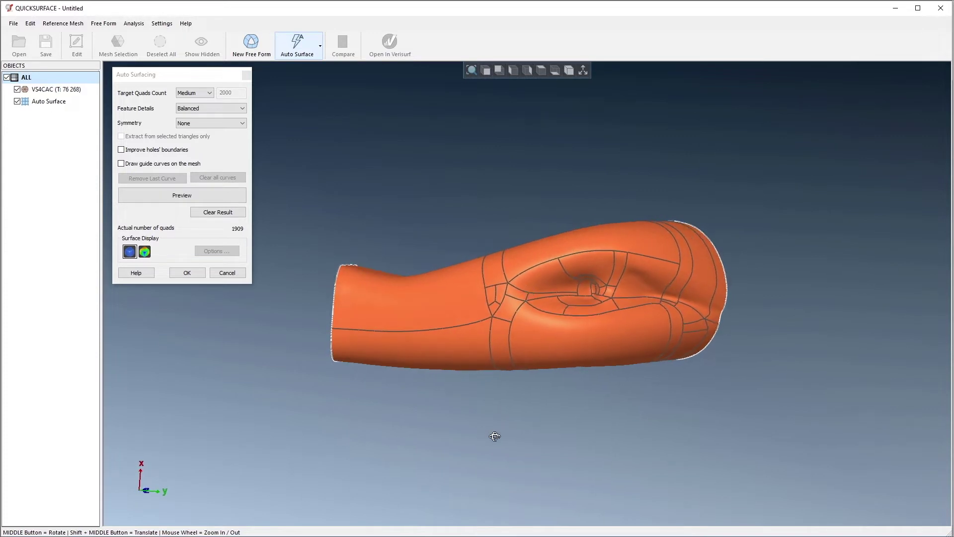
{"action": "left_click", "coordinate": [145, 252]}
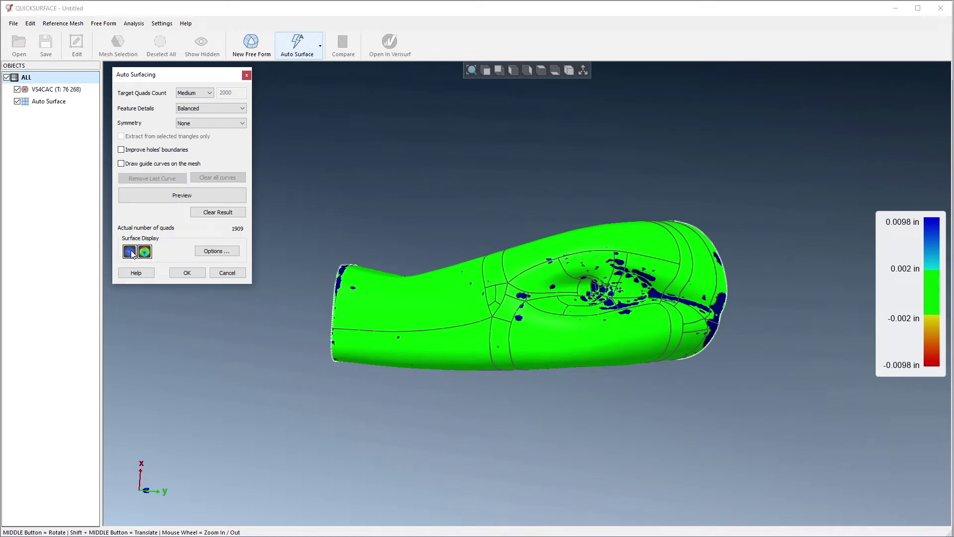
{"action": "left_click", "coordinate": [129, 252]}
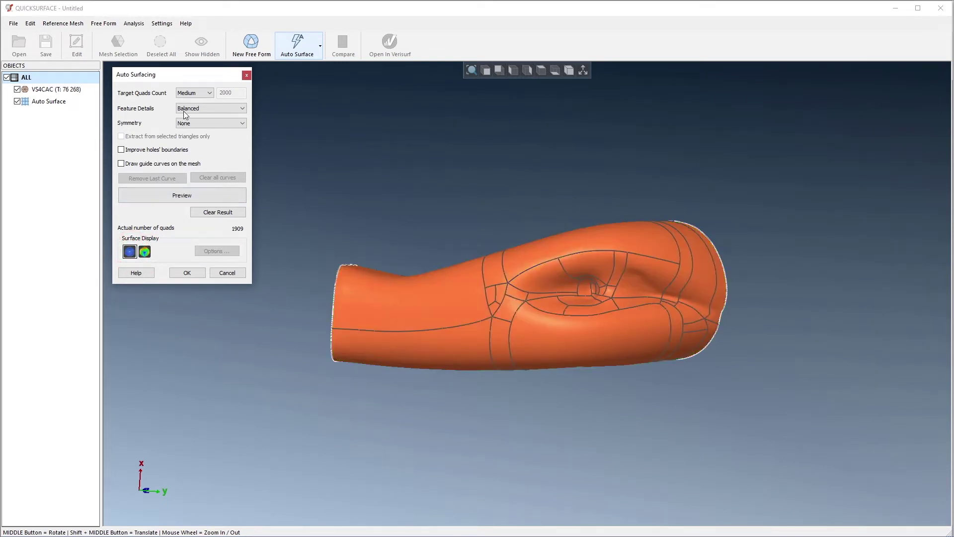
- Set Target Quads Count to Low and Feature Details to Low
{"action": "left_click", "coordinate": [195, 94]}
{"action": "left_click", "coordinate": [192, 103]}
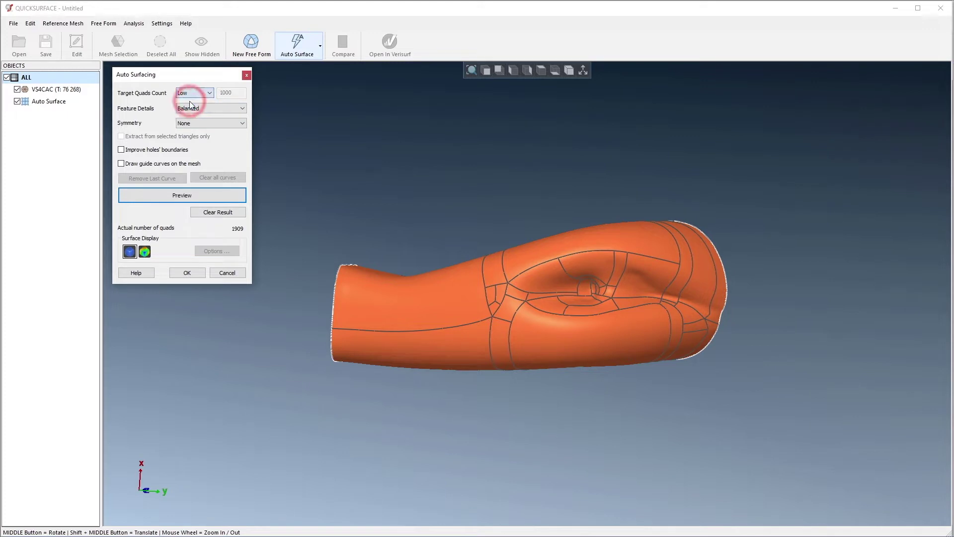
{"action": "left_click", "coordinate": [192, 109]}
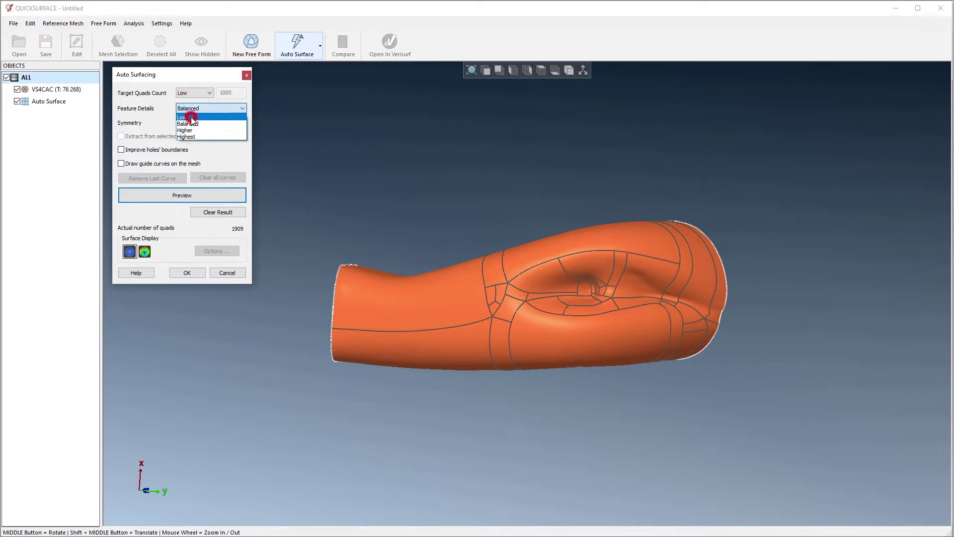
{"action": "left_click", "coordinate": [191, 117]}
- Preview the 884-quad surface and check its deviation colour map, then return to shaded display
{"action": "left_click", "coordinate": [182, 196]}
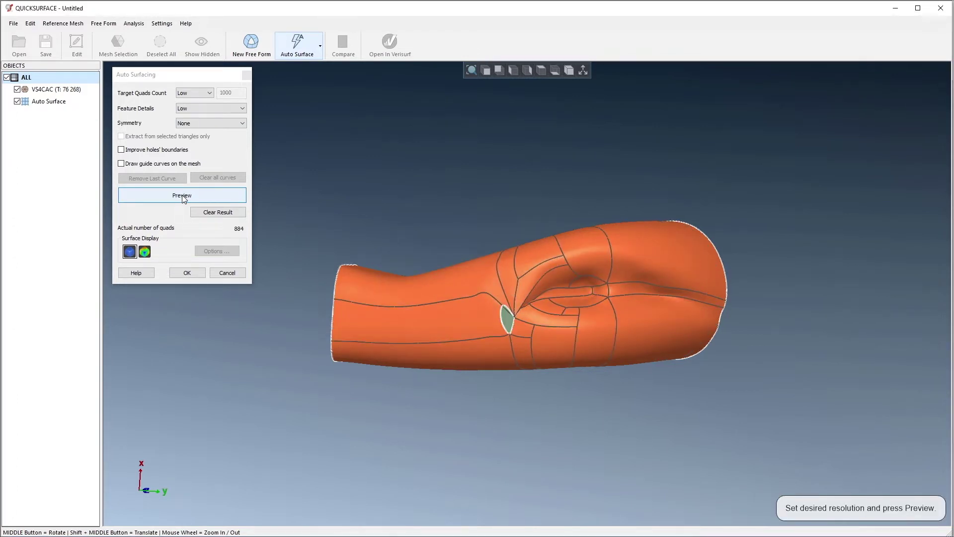
{"action": "left_click", "coordinate": [145, 251]}
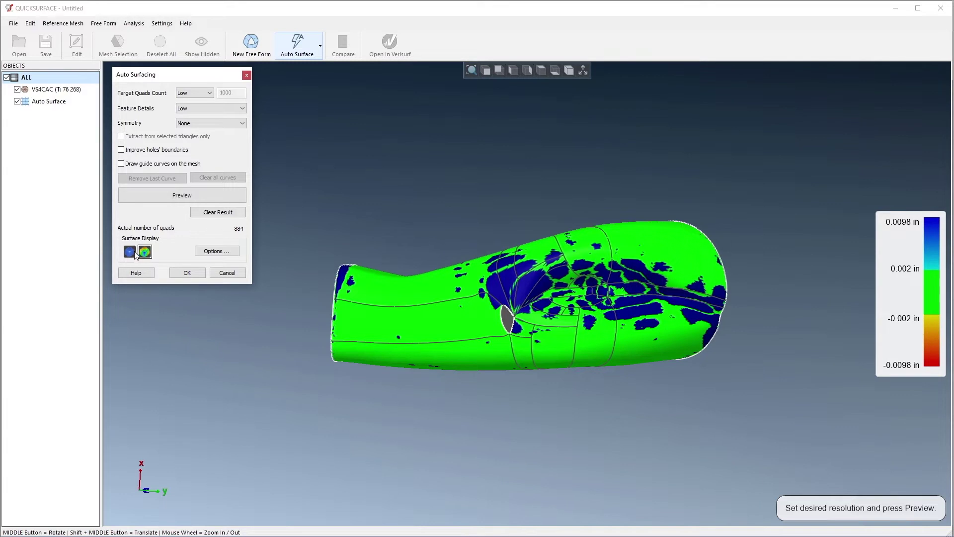
{"action": "left_click", "coordinate": [130, 251]}
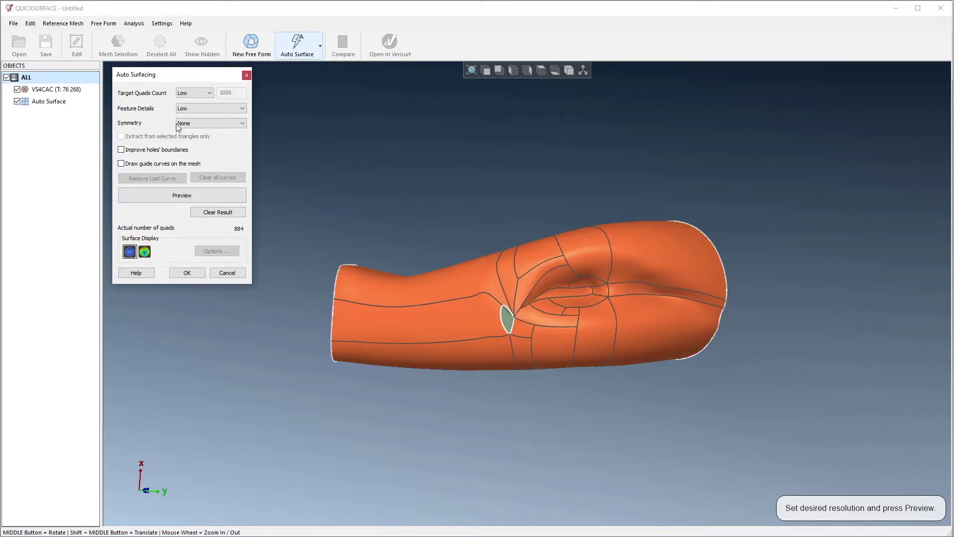
- Set Target Quads Count to Fine and Feature Details to Higher
{"action": "left_click", "coordinate": [191, 93]}
{"action": "left_click", "coordinate": [183, 115]}
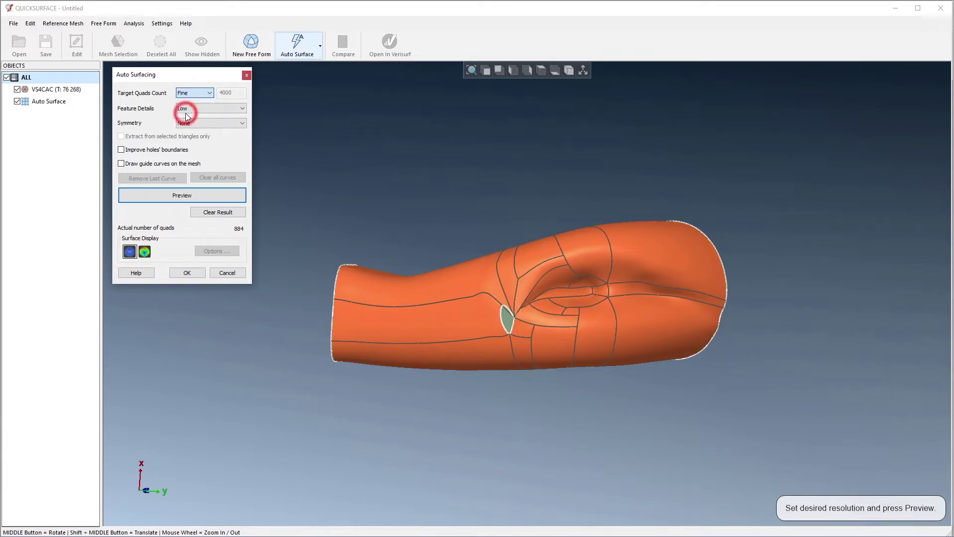
{"action": "left_click", "coordinate": [186, 109]}
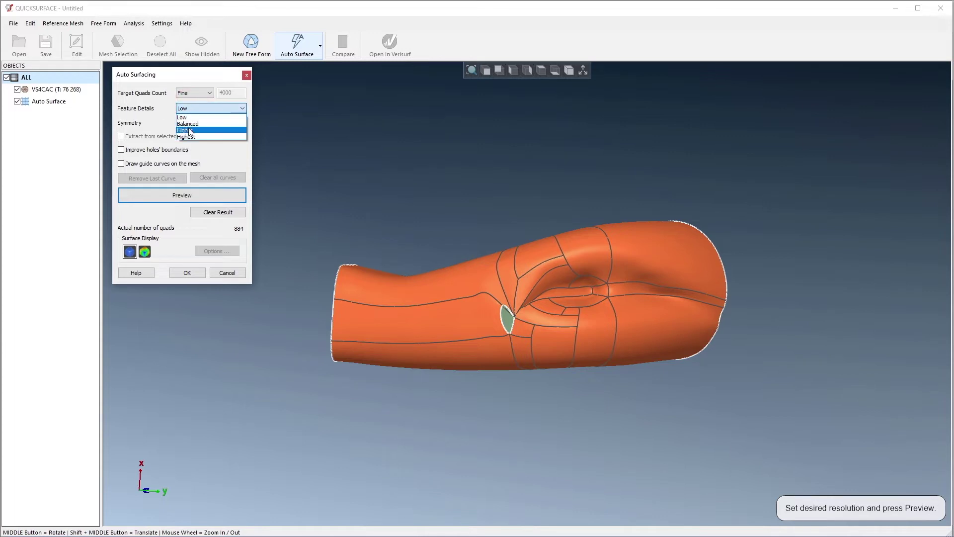
{"action": "left_click", "coordinate": [185, 130]}
- Preview the 3954-quad surface and review its deviation colour map, then return to shaded display
{"action": "left_click", "coordinate": [176, 196]}
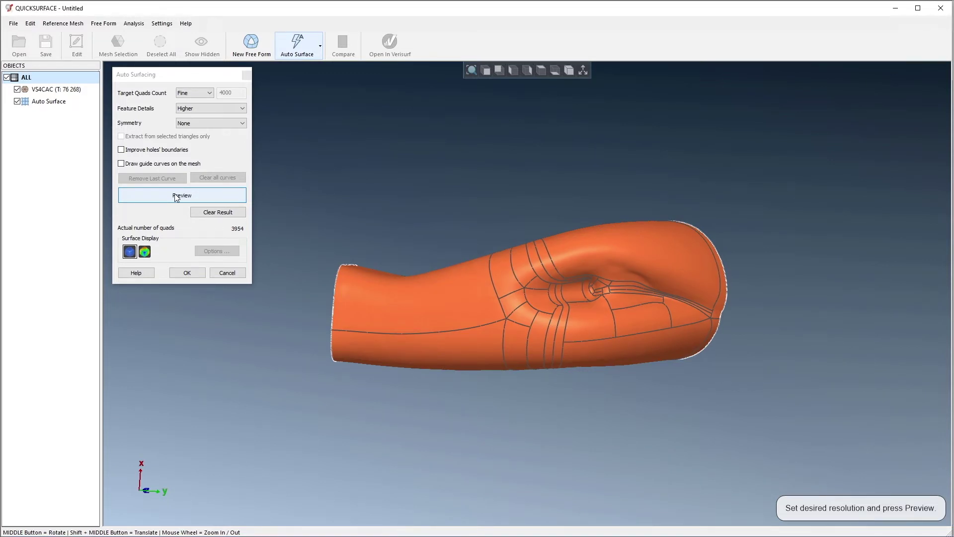
{"action": "left_click", "coordinate": [145, 252]}
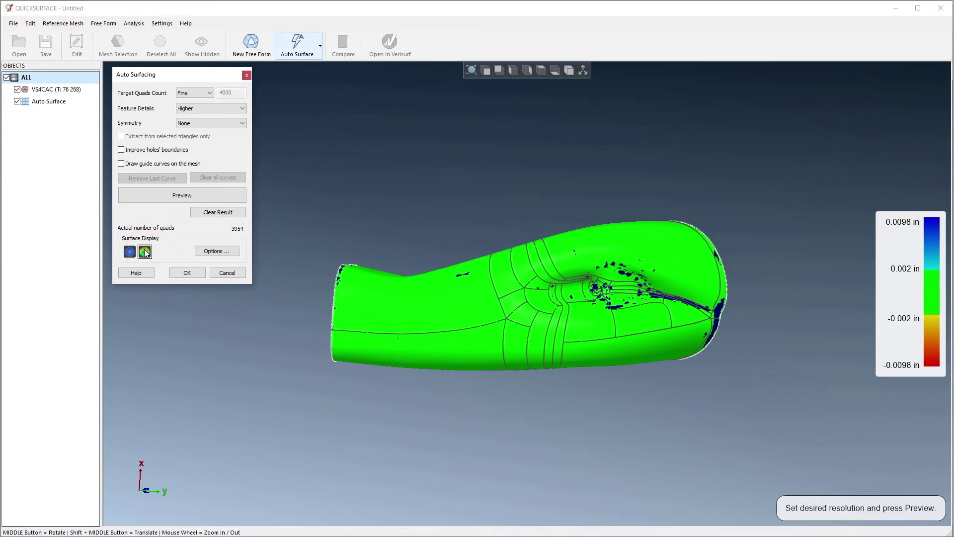
{"action": "left_click", "coordinate": [129, 252]}
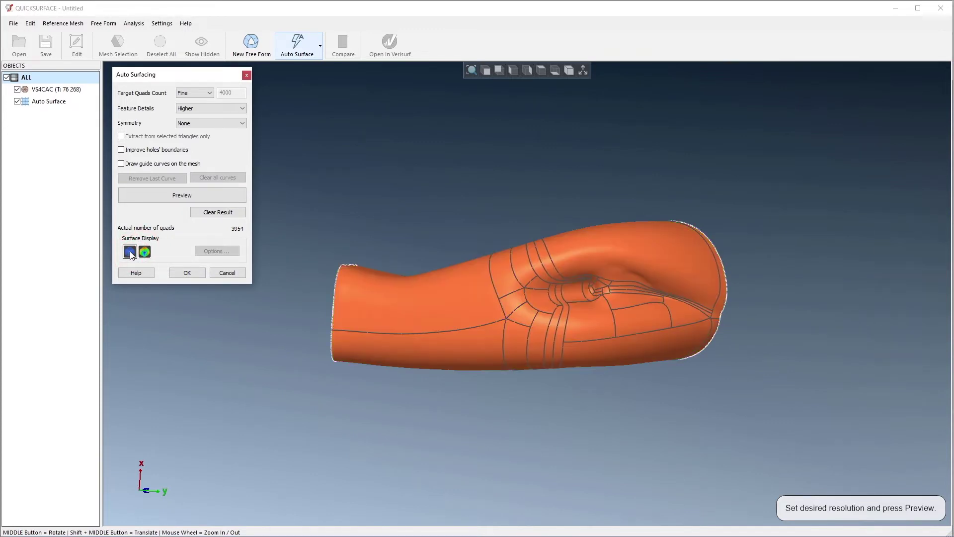
- Discard the preview and reset to Medium quad count and Balanced feature detail
{"action": "left_click", "coordinate": [198, 210]}
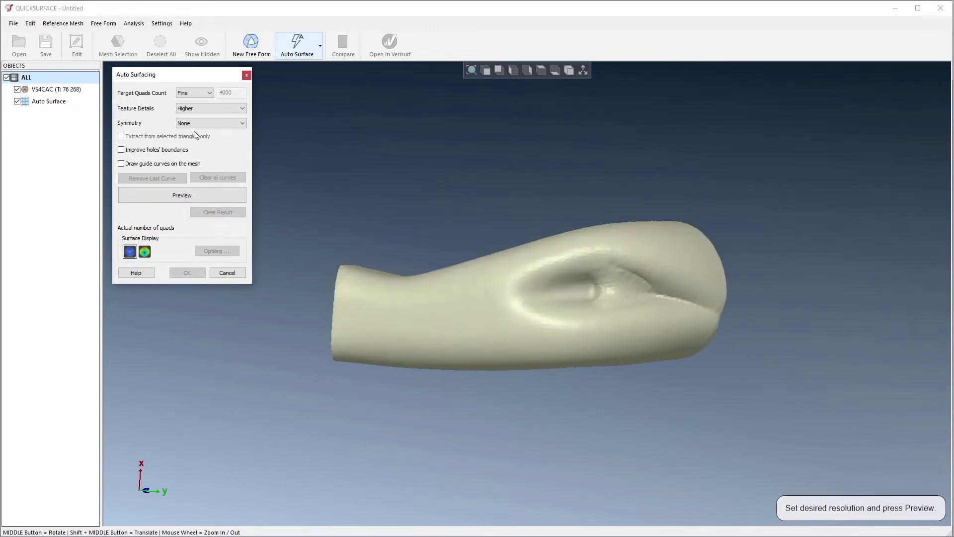
{"action": "left_click", "coordinate": [194, 93]}
{"action": "left_click", "coordinate": [193, 110]}
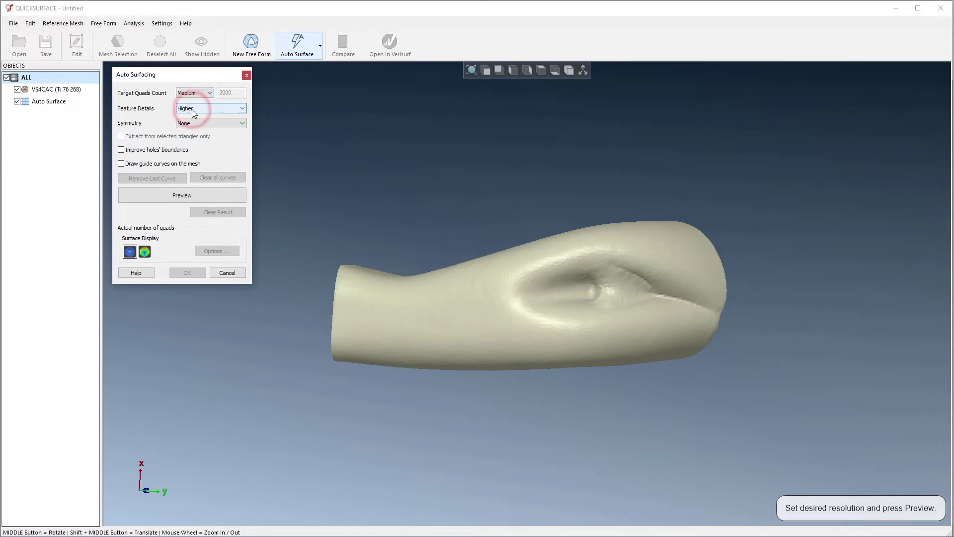
{"action": "left_click", "coordinate": [193, 109]}
{"action": "left_click", "coordinate": [194, 128]}
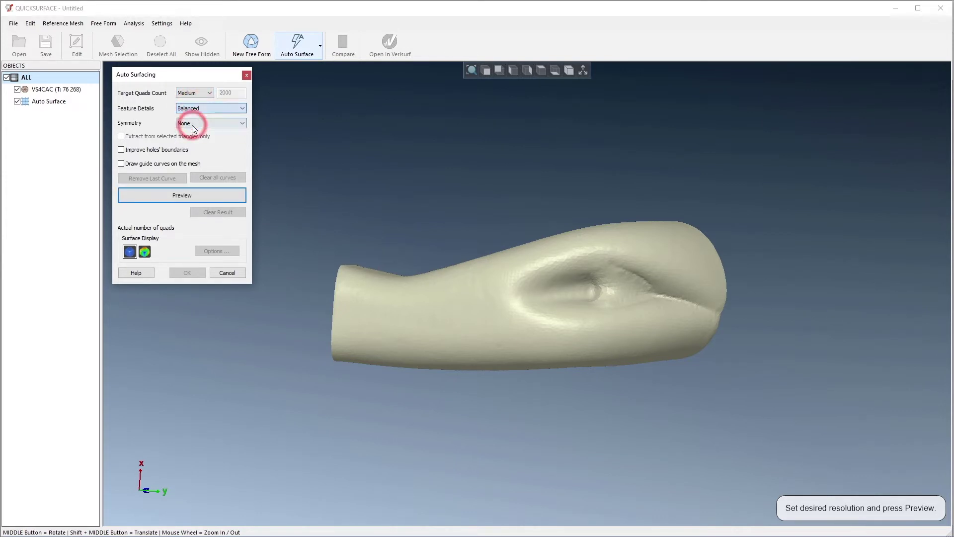
- Draw a guide curve along the port's length and preview the surface with it
{"action": "left_click", "coordinate": [121, 164]}
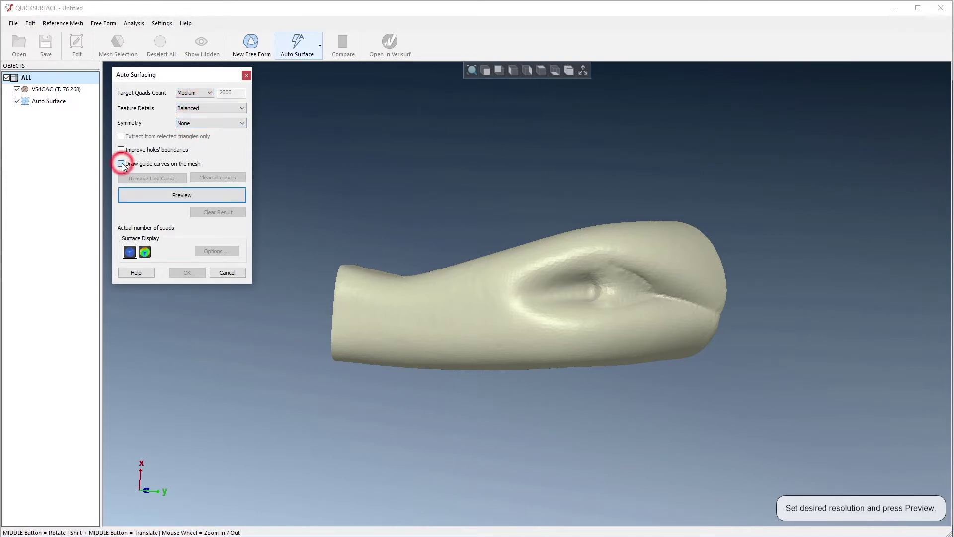
{"action": "left_click", "coordinate": [344, 314]}
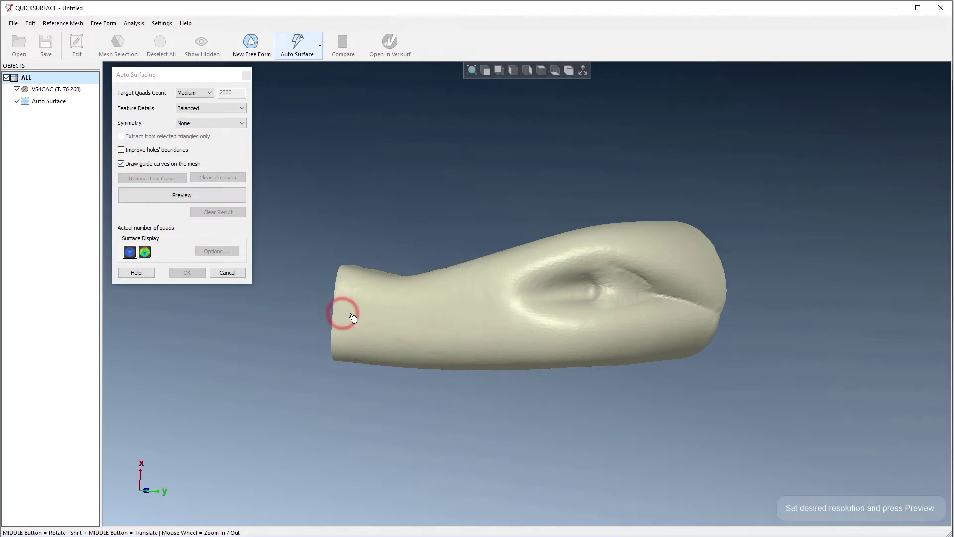
{"action": "mouse_move", "coordinate": [352, 317]}
{"action": "left_mouse_down"}
{"action": "mouse_move", "coordinate": [466, 312]}
{"action": "mouse_move", "coordinate": [623, 290]}
{"action": "mouse_move", "coordinate": [718, 315]}
{"action": "left_mouse_up"}
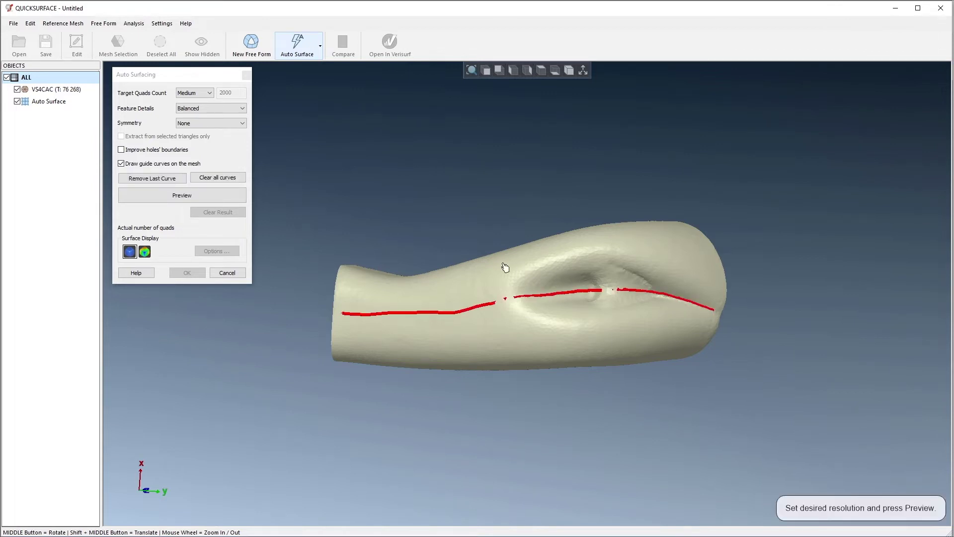
{"action": "left_click", "coordinate": [192, 196]}
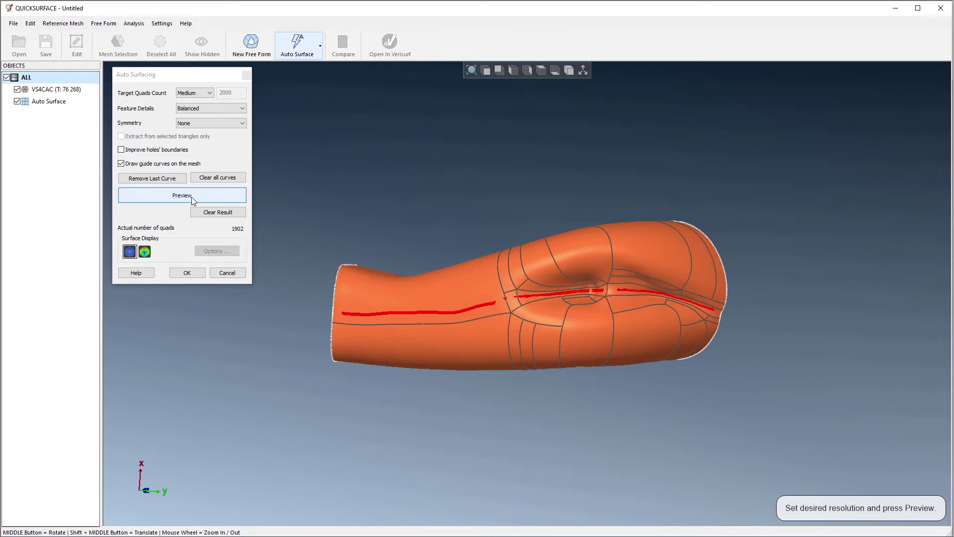
- Clear all guide curves, preview again, and accept the 1909-quad auto surface
{"action": "left_click", "coordinate": [208, 177]}
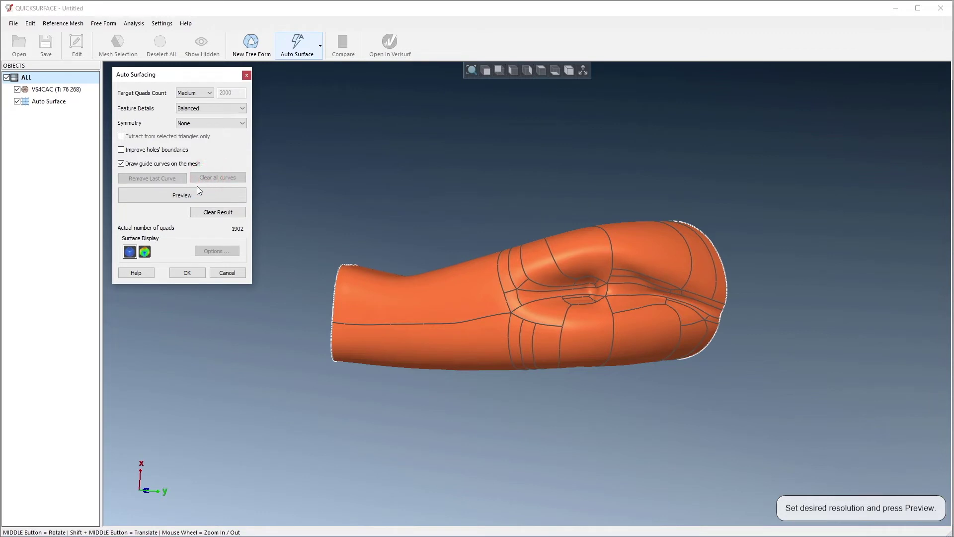
{"action": "left_click", "coordinate": [185, 196]}
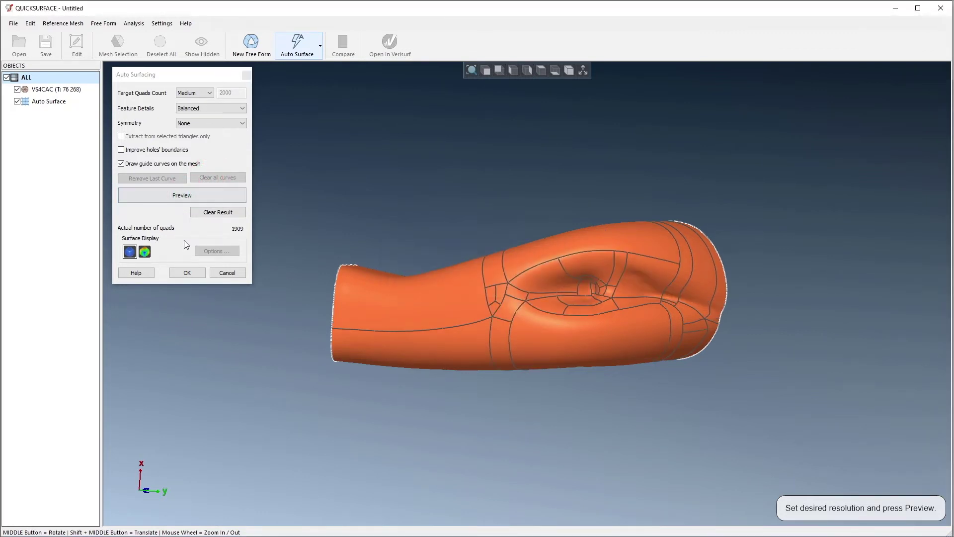
{"action": "left_click", "coordinate": [187, 274]}
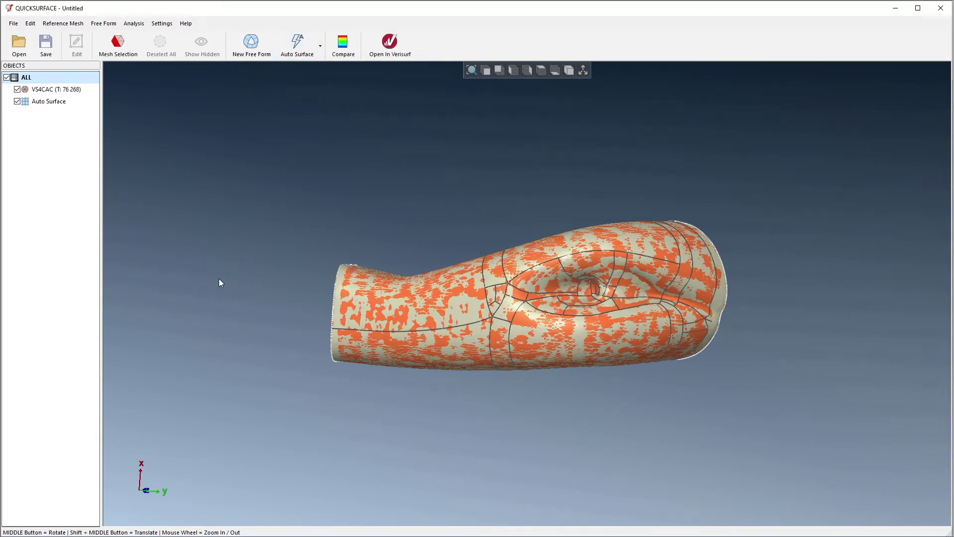
- Open the Auto Surface for editing and orbit to inspect it from several angles
{"action": "double_click", "coordinate": [375, 306]}
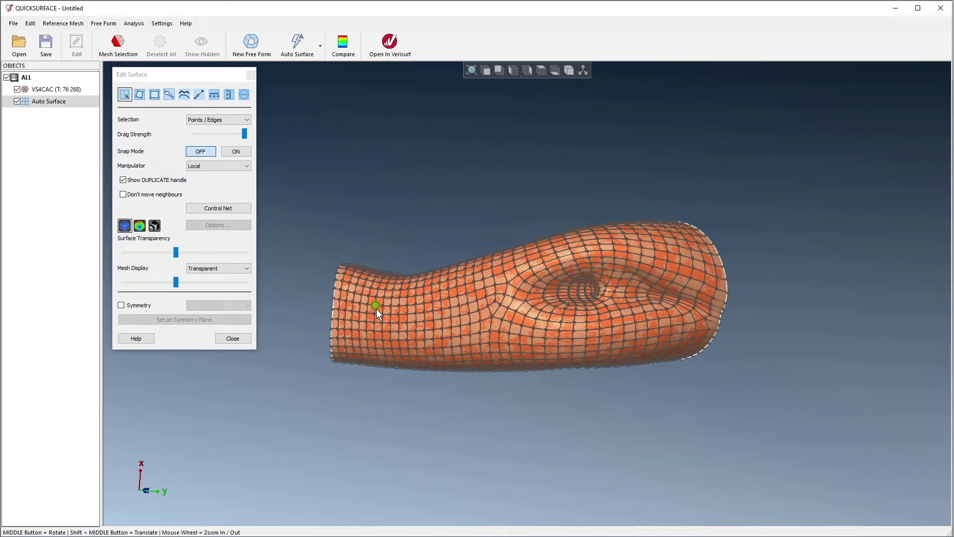
{"action": "middle_click_drag", "start_coordinate": [512, 356], "coordinate": [520, 145]}
{"action": "mouse_move", "coordinate": [519, 364]}
{"action": "middle_mouse_down"}
{"action": "mouse_move", "coordinate": [519, 127]}
{"action": "mouse_move", "coordinate": [505, 418]}
{"action": "mouse_move", "coordinate": [511, 363]}
{"action": "middle_mouse_up"}
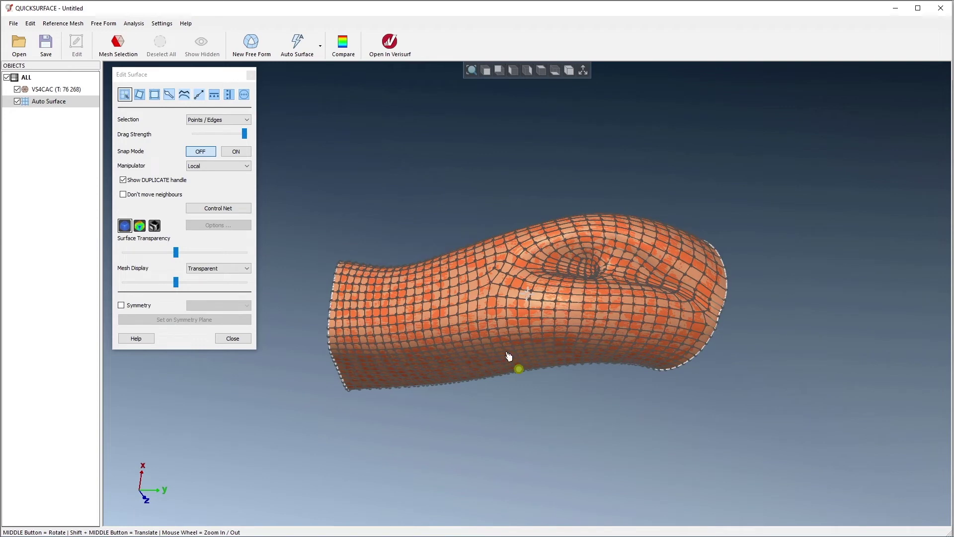
{"action": "mouse_move", "coordinate": [526, 242]}
{"action": "middle_mouse_down"}
{"action": "mouse_move", "coordinate": [514, 434]}
{"action": "mouse_move", "coordinate": [520, 513]}
{"action": "mouse_move", "coordinate": [530, 357]}
{"action": "middle_mouse_up"}
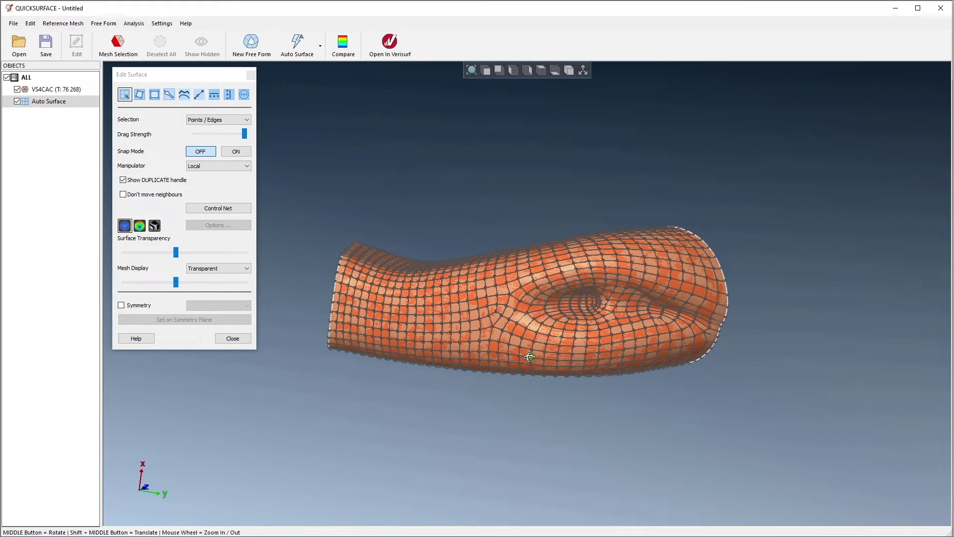
- Make the surface fully opaque and fade the control-net lines
{"action": "mouse_move", "coordinate": [176, 282]}
{"action": "left_mouse_down"}
{"action": "mouse_move", "coordinate": [122, 282]}
{"action": "mouse_move", "coordinate": [240, 290]}
{"action": "mouse_move", "coordinate": [186, 287]}
{"action": "left_mouse_up"}
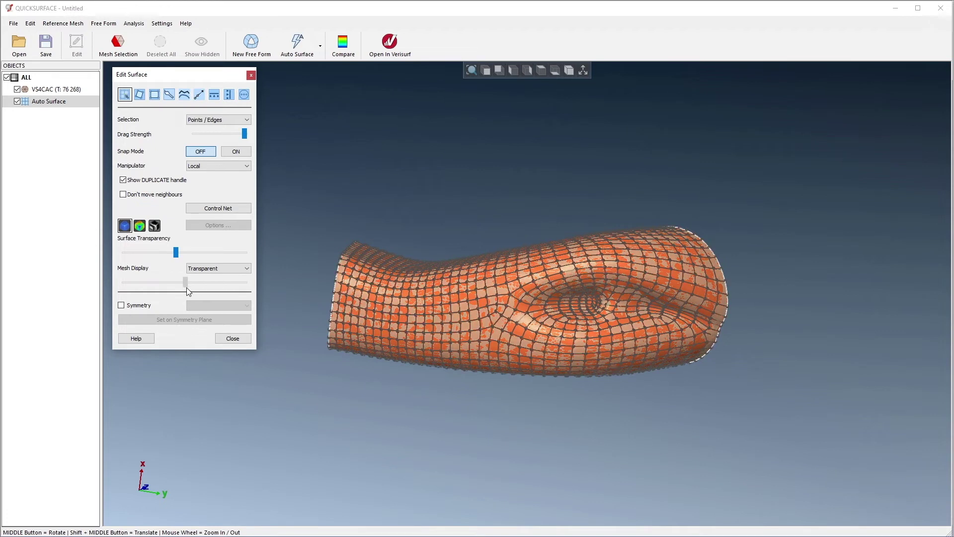
{"action": "left_click", "coordinate": [177, 252]}
{"action": "left_click_drag", "start_coordinate": [177, 251], "coordinate": [239, 255]}
{"action": "left_click_drag", "start_coordinate": [171, 283], "coordinate": [141, 284]}
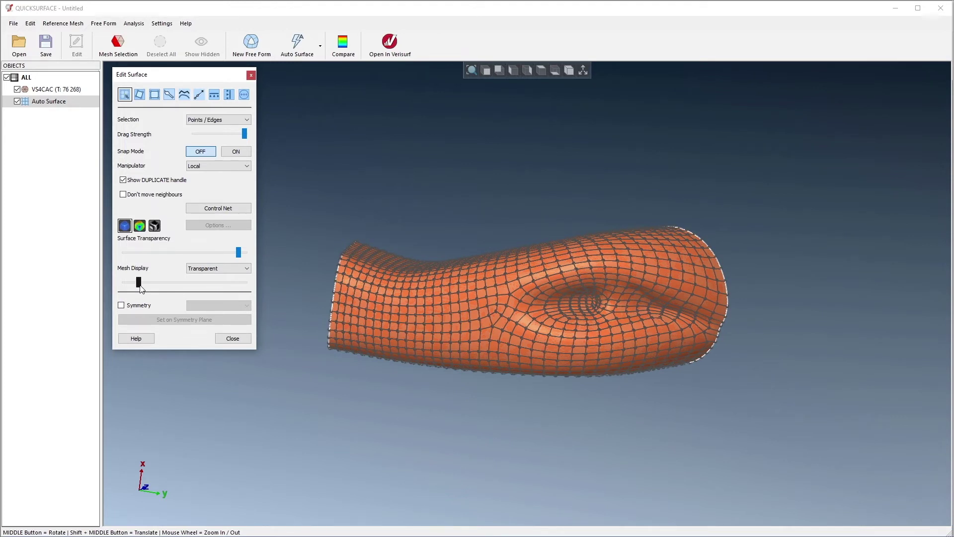
- Check the colour deviation map from underneath, then switch to zebra stripes to judge smoothness
{"action": "left_click", "coordinate": [139, 225]}
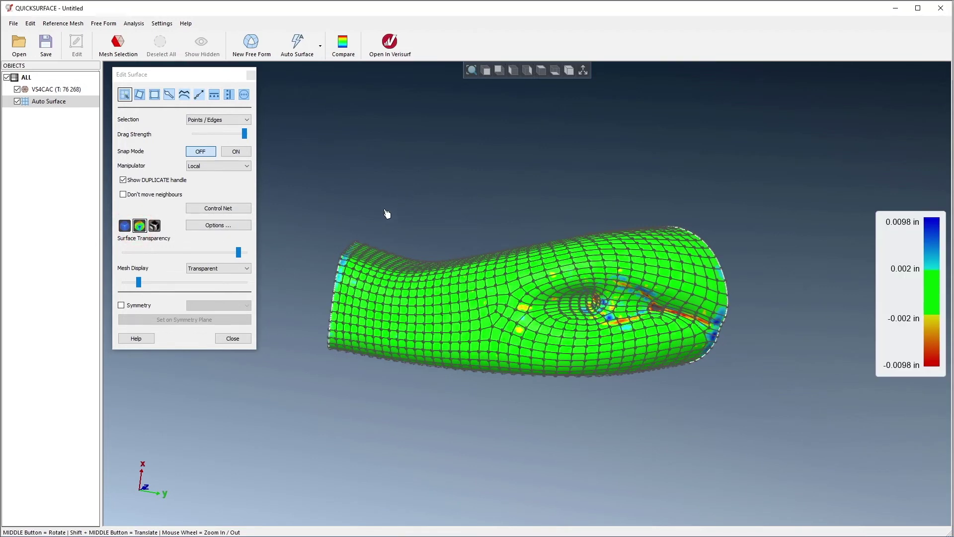
{"action": "middle_click_drag", "start_coordinate": [387, 214], "coordinate": [406, 469]}
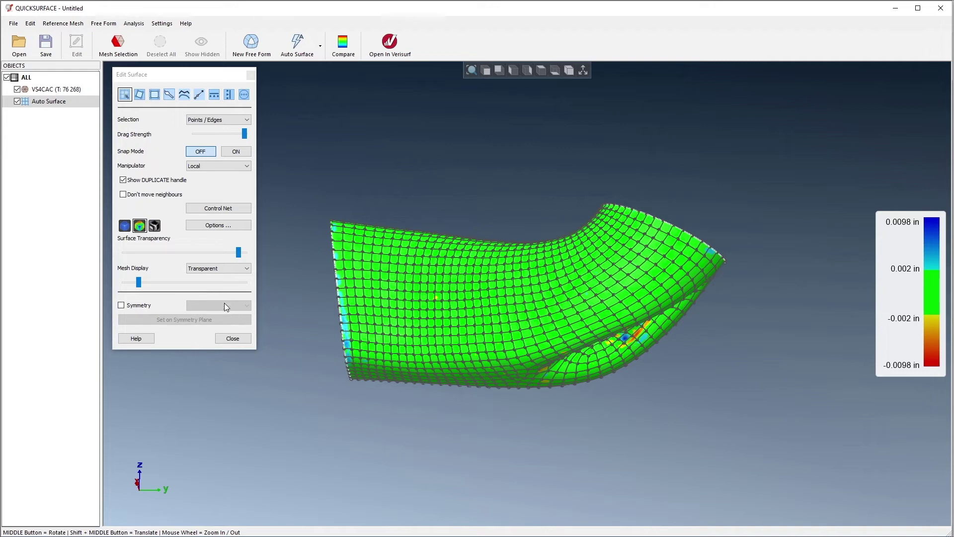
{"action": "left_click", "coordinate": [155, 226]}
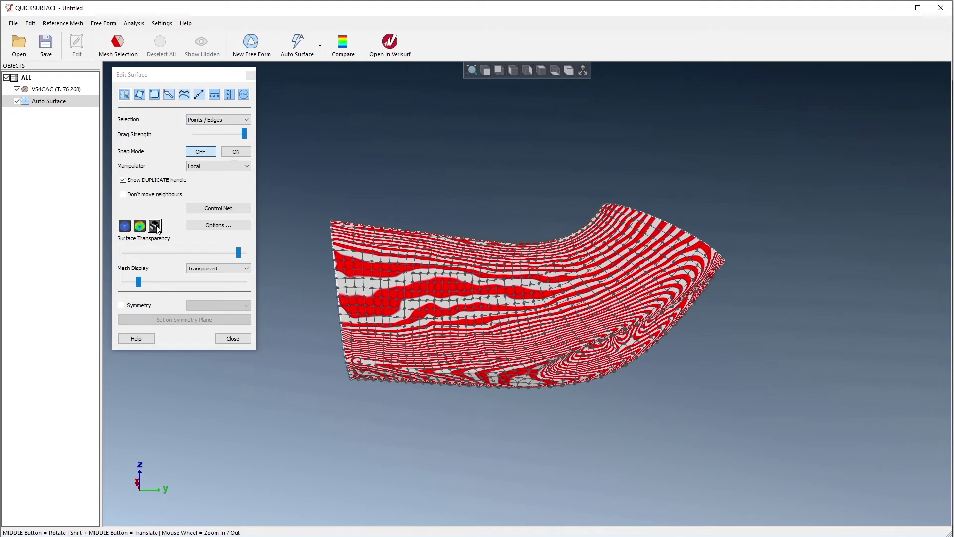
{"action": "left_click", "coordinate": [184, 95]}
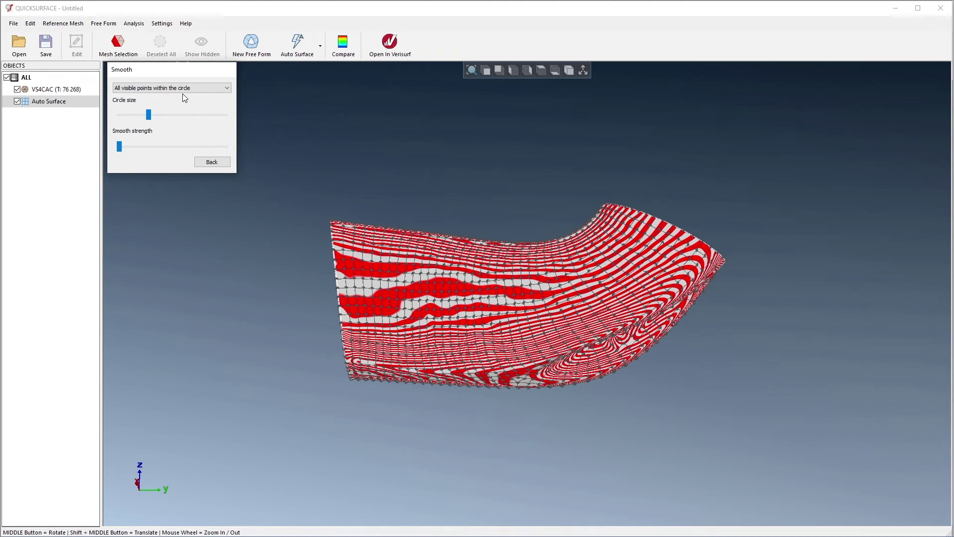
- Smooth the surface's left end using all visible points in the circle, then send it to Verisurf
{"action": "left_click", "coordinate": [203, 88]}
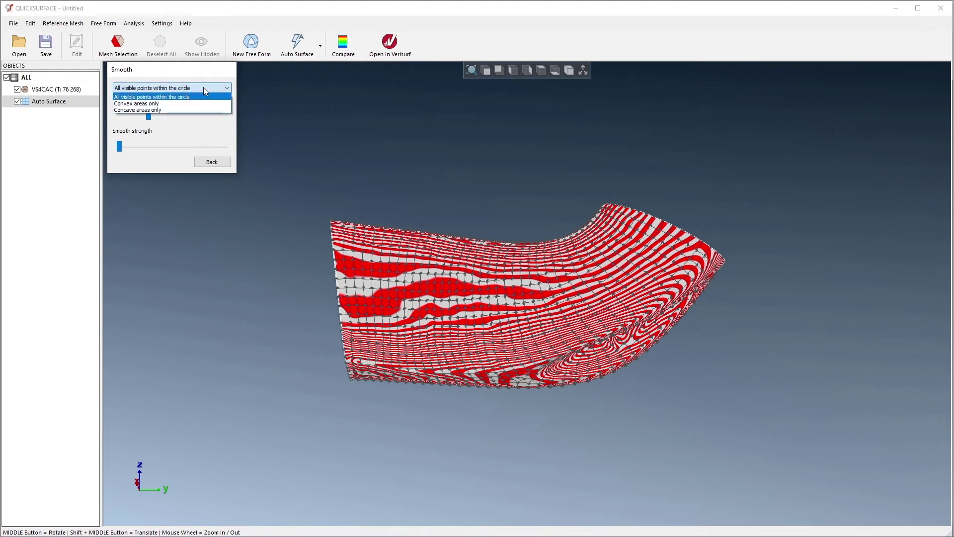
{"action": "left_click", "coordinate": [203, 88]}
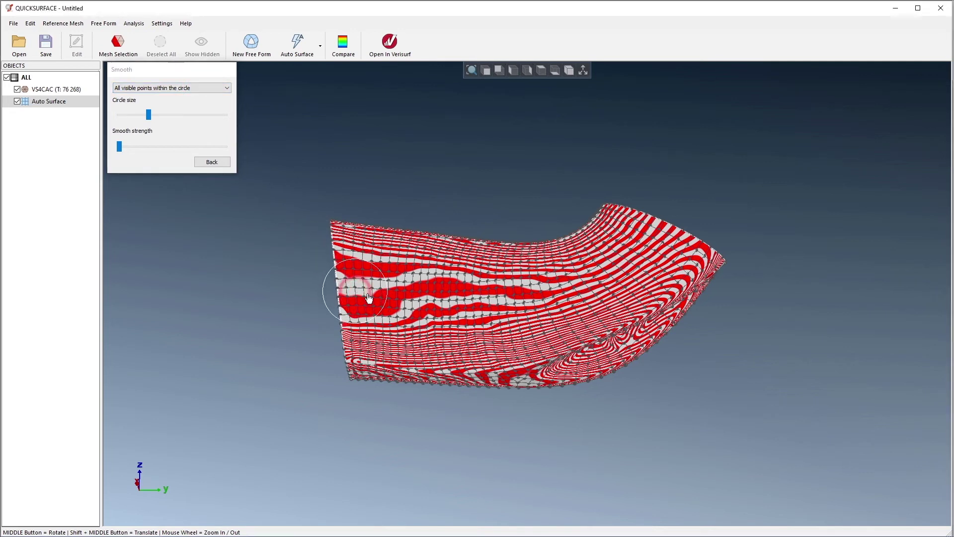
{"action": "mouse_move", "coordinate": [330, 287]}
{"action": "left_mouse_down"}
{"action": "mouse_move", "coordinate": [479, 295]}
{"action": "mouse_move", "coordinate": [589, 276]}
{"action": "mouse_move", "coordinate": [517, 288]}
{"action": "mouse_move", "coordinate": [314, 291]}
{"action": "left_mouse_up"}
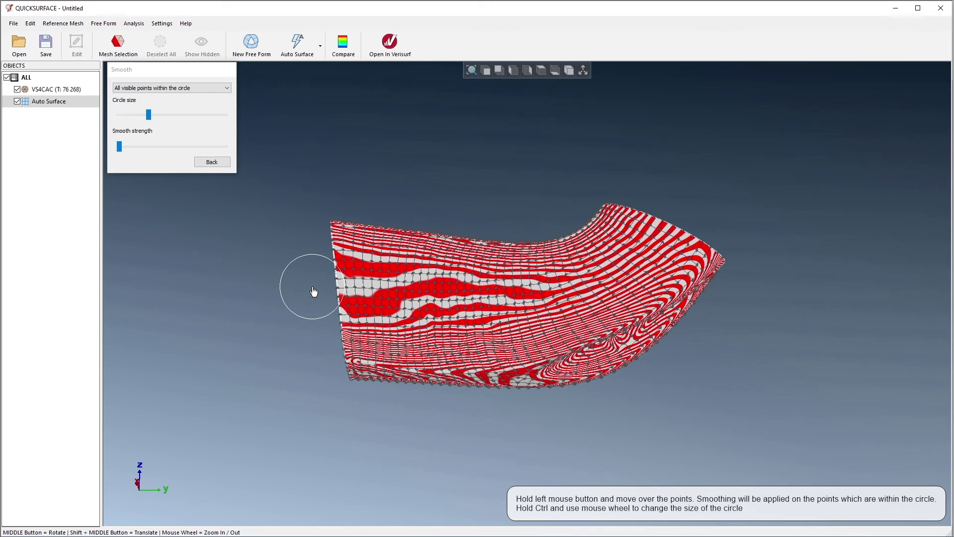
{"action": "left_click", "coordinate": [212, 161]}
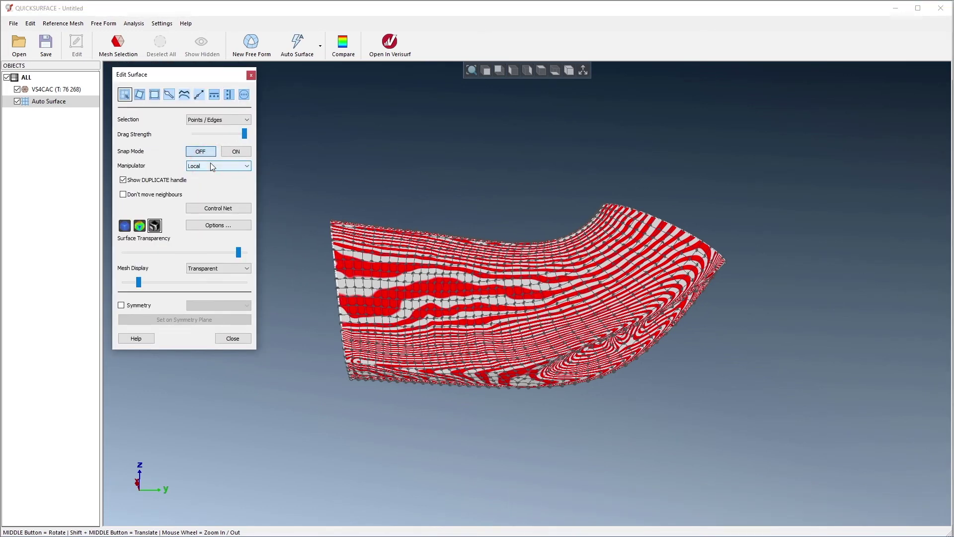
{"action": "left_click", "coordinate": [233, 338]}
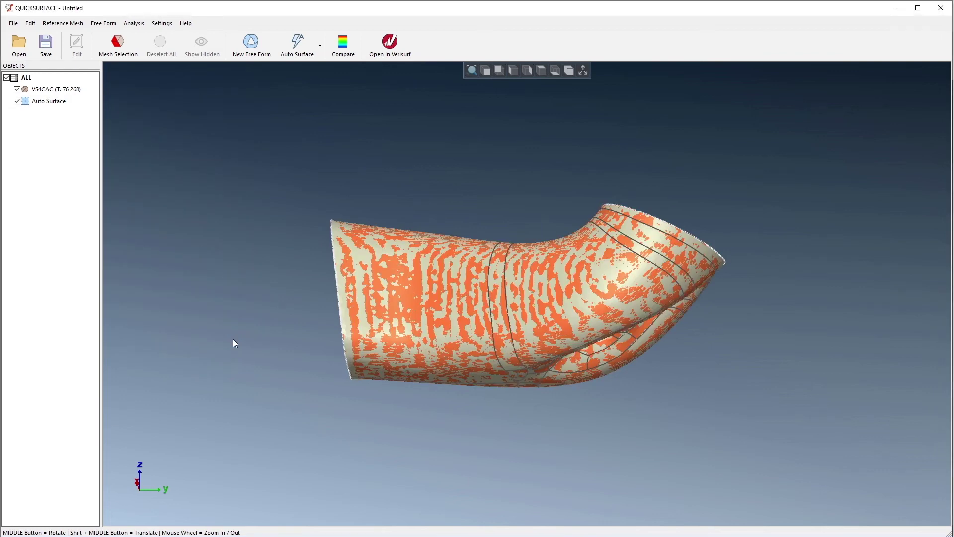
{"action": "left_click", "coordinate": [389, 43]}
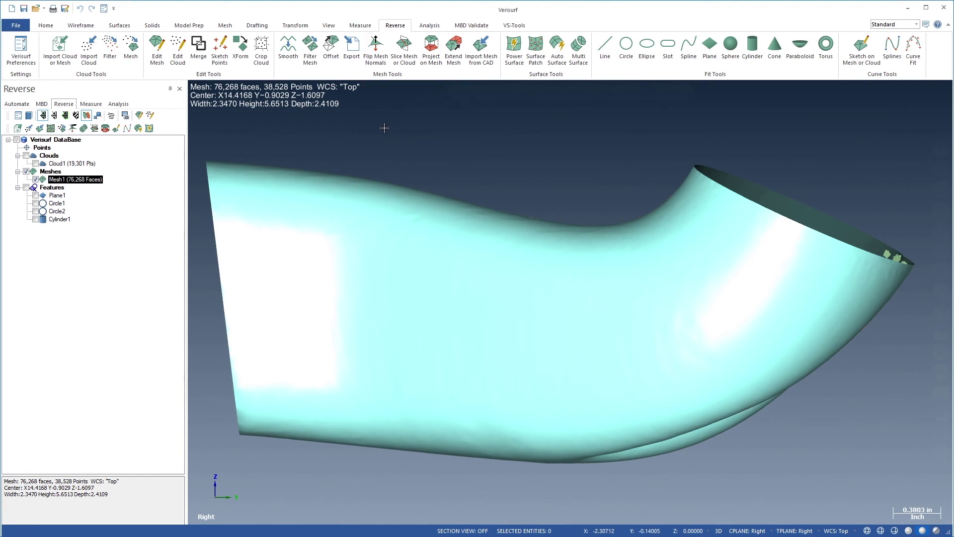
- Hide Mesh1, deselect it, and orbit to view the transferred surface's open end
{"action": "left_click", "coordinate": [35, 179]}
{"action": "left_click", "coordinate": [94, 195]}
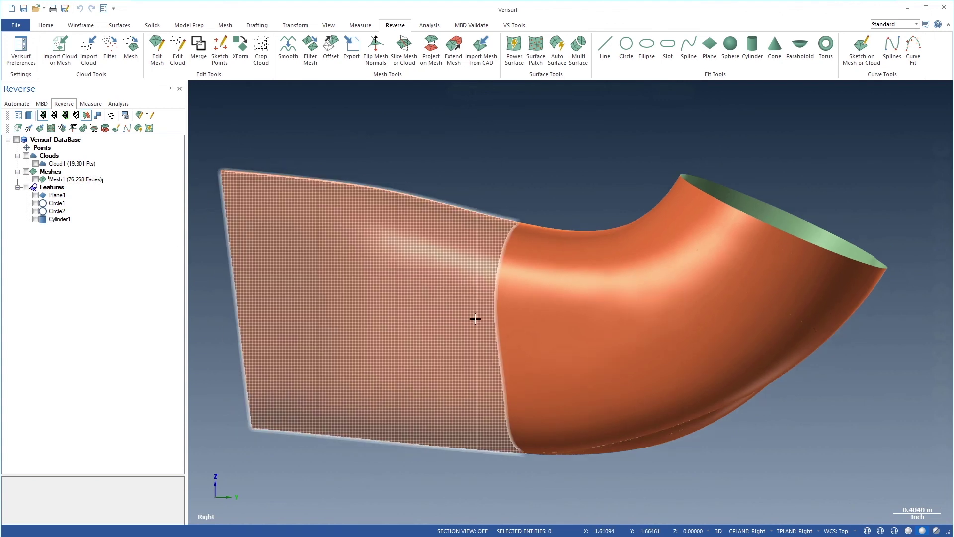
{"action": "scroll", "coordinate": [510, 312], "scroll_direction": "down", "scroll_amount": 2}
{"action": "mouse_move", "coordinate": [487, 315]}
{"action": "middle_mouse_down"}
{"action": "mouse_move", "coordinate": [624, 326]}
{"action": "mouse_move", "coordinate": [810, 317]}
{"action": "mouse_move", "coordinate": [690, 330]}
{"action": "mouse_move", "coordinate": [532, 330]}
{"action": "mouse_move", "coordinate": [482, 319]}
{"action": "mouse_move", "coordinate": [478, 164]}
{"action": "mouse_move", "coordinate": [513, 404]}
{"action": "mouse_move", "coordinate": [512, 308]}
{"action": "middle_mouse_up"}
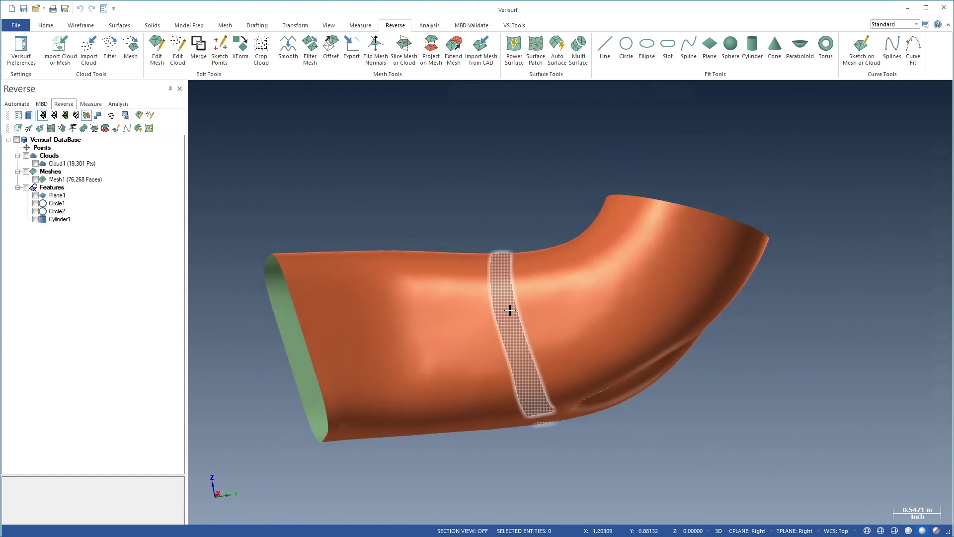